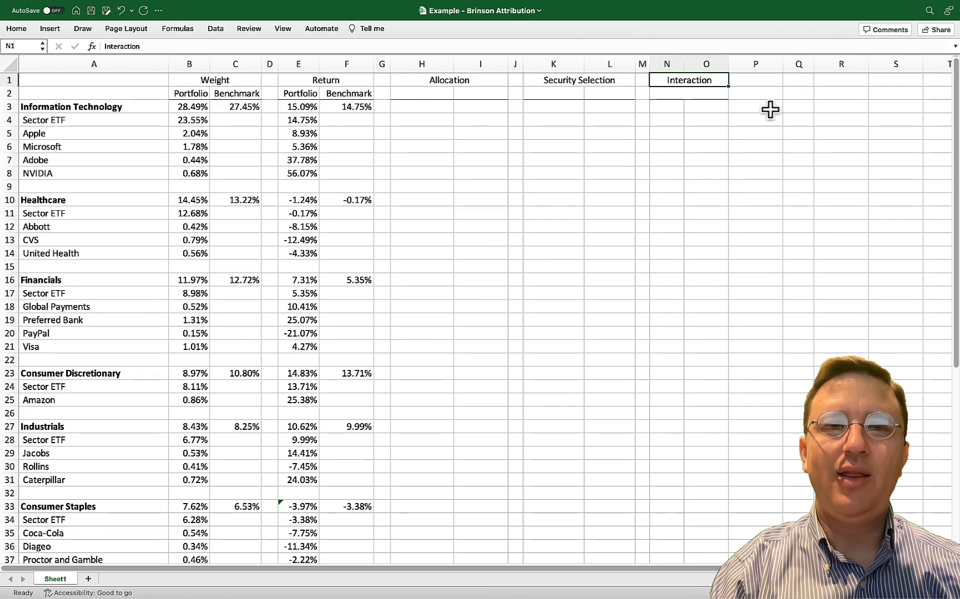
In H3, calculate Information Technology's active weight as portfolio weight minus benchmark weight (=B3-C3).
click(433, 110)
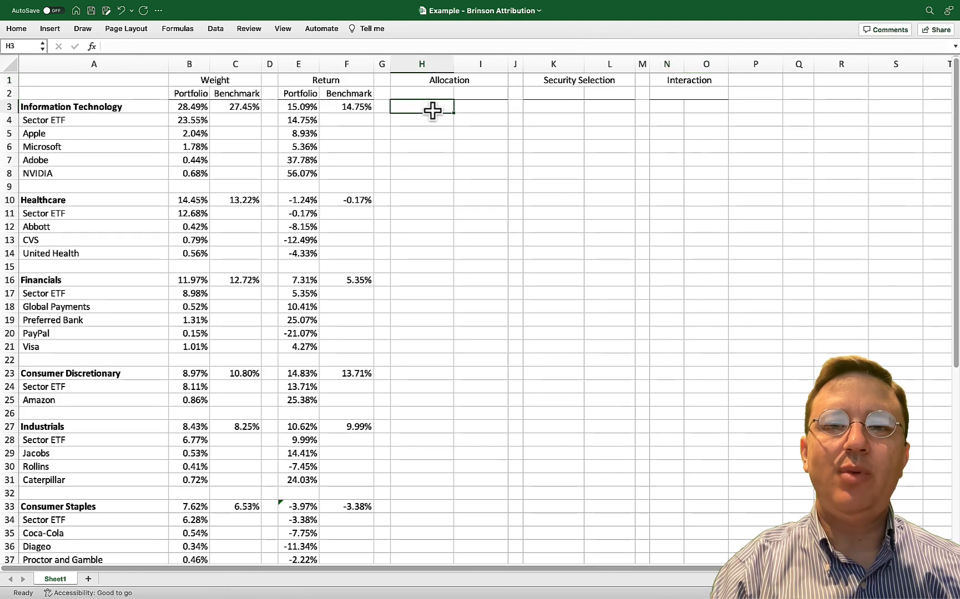
text(=)
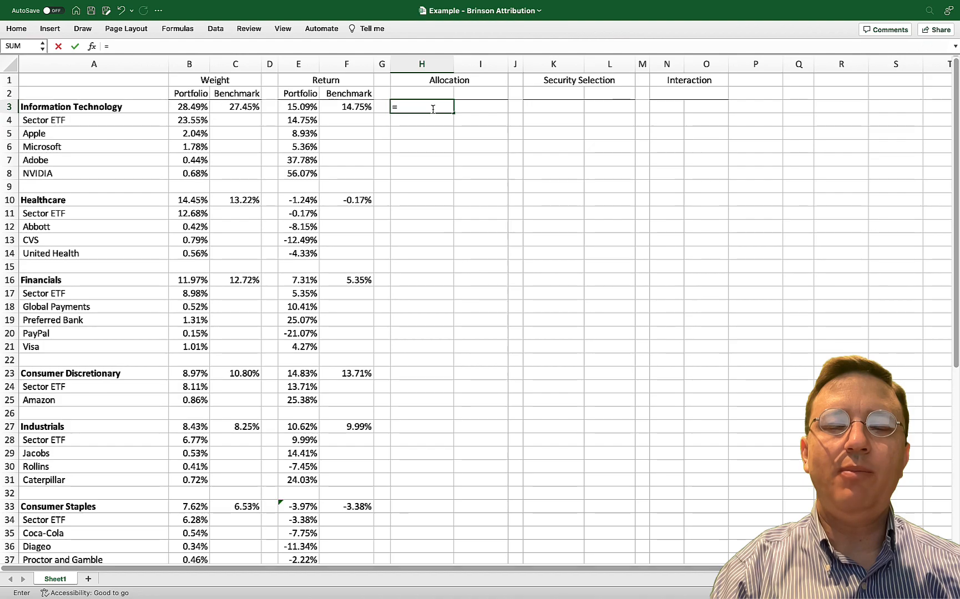
click(188, 108)
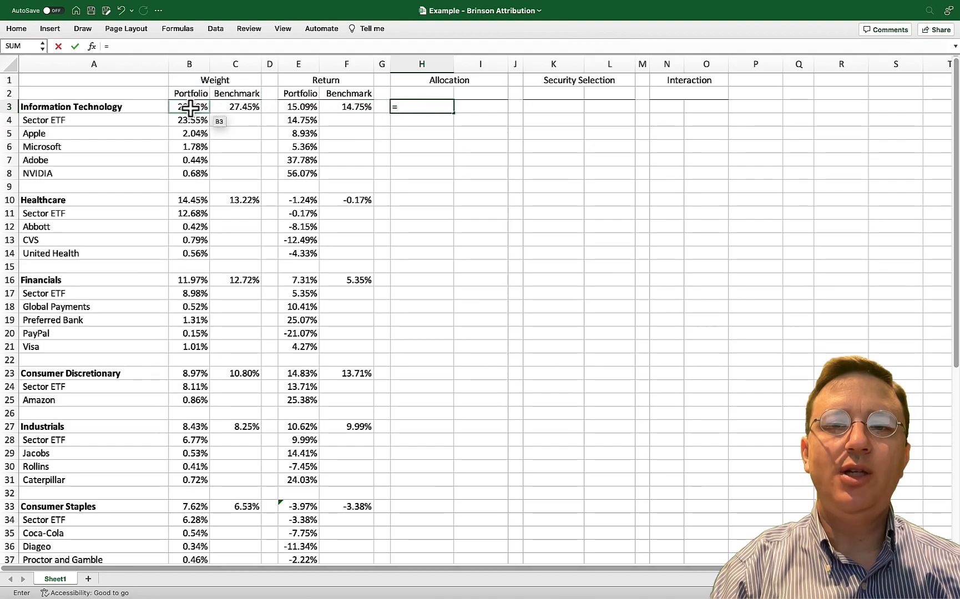
text(-)
click(225, 108)
key(Return)
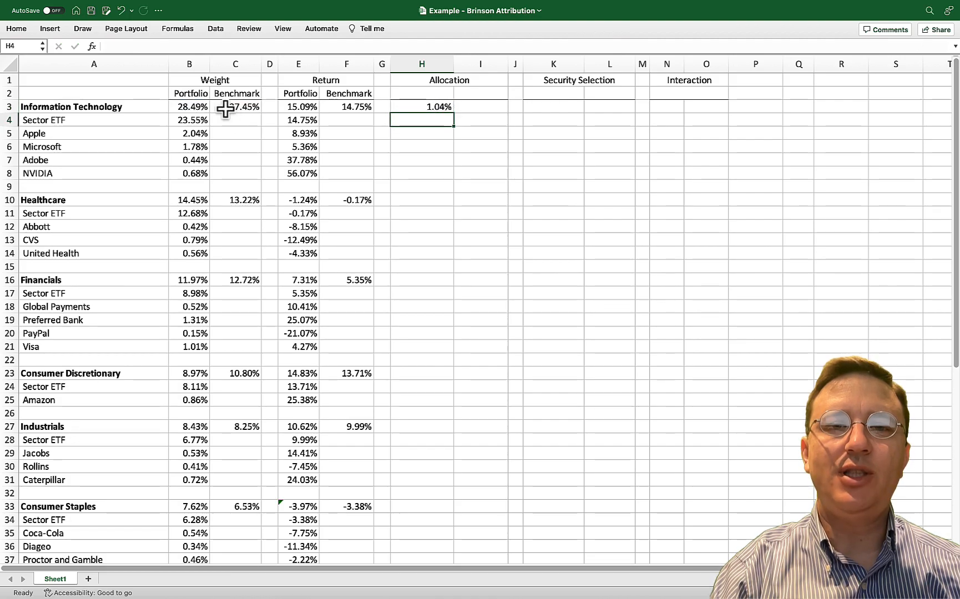
In I3, calculate Information Technology's allocation effect as active weight times benchmark return (=H3*F3).
click(475, 107)
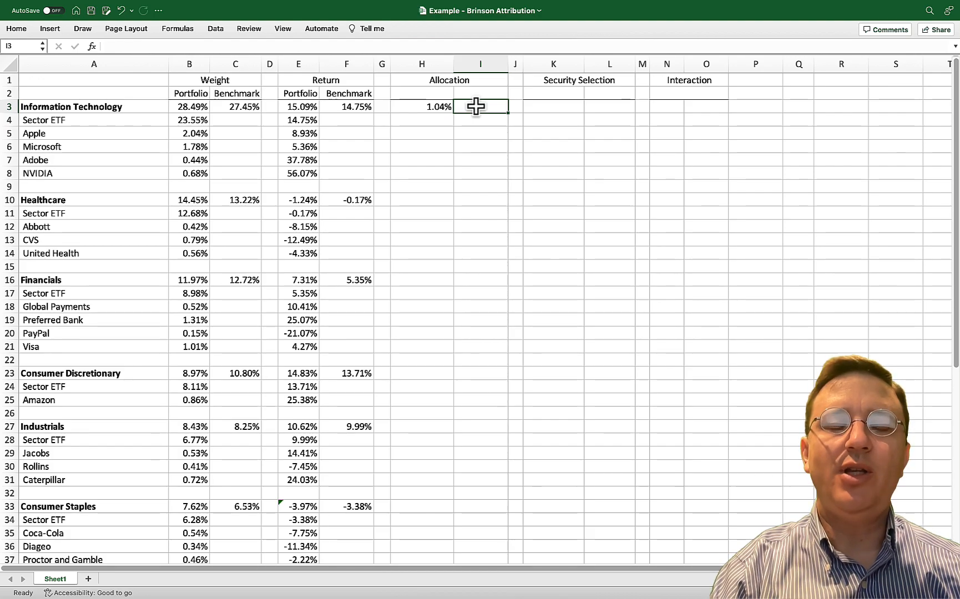
text(=)
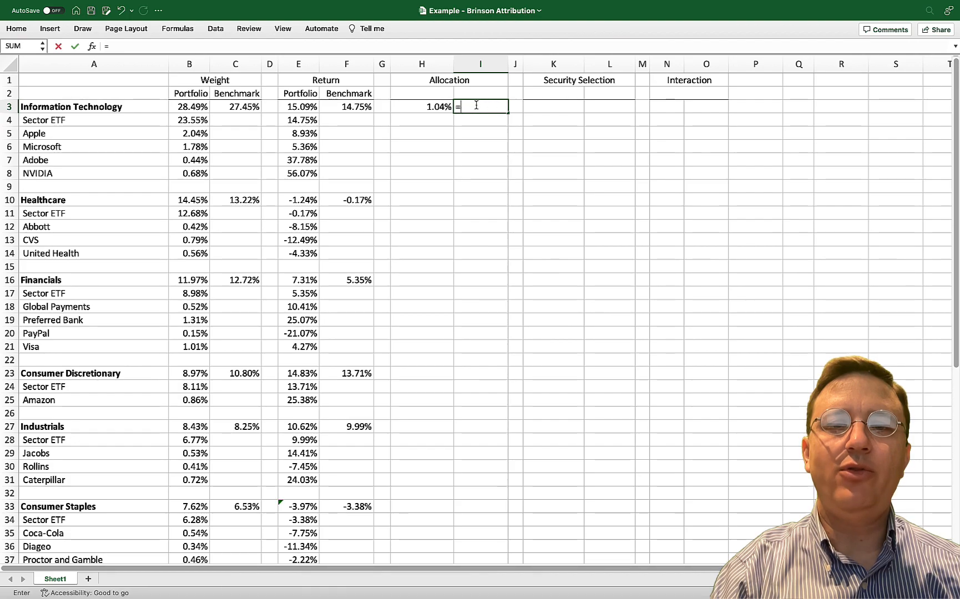
click(428, 107)
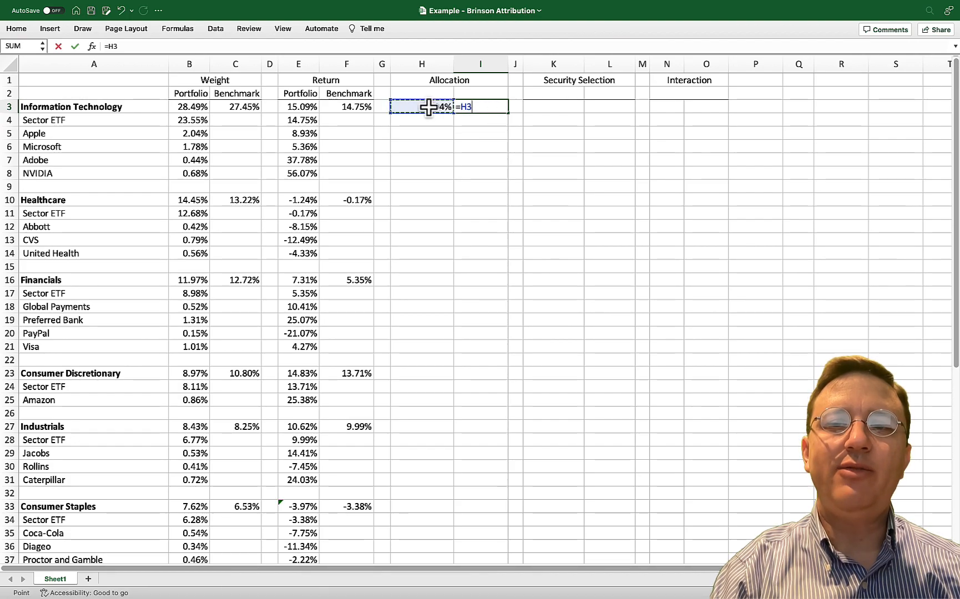
text(*)
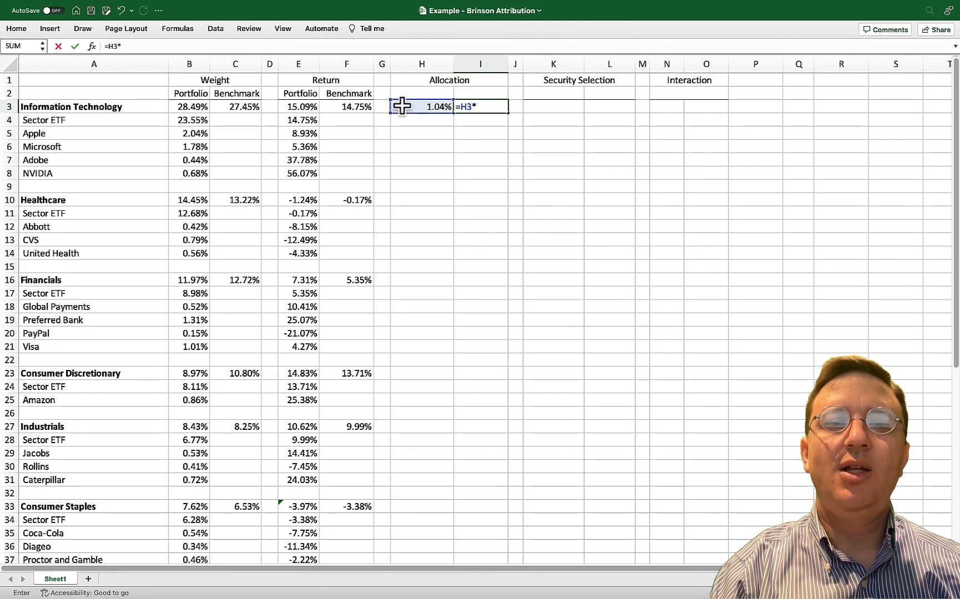
click(357, 108)
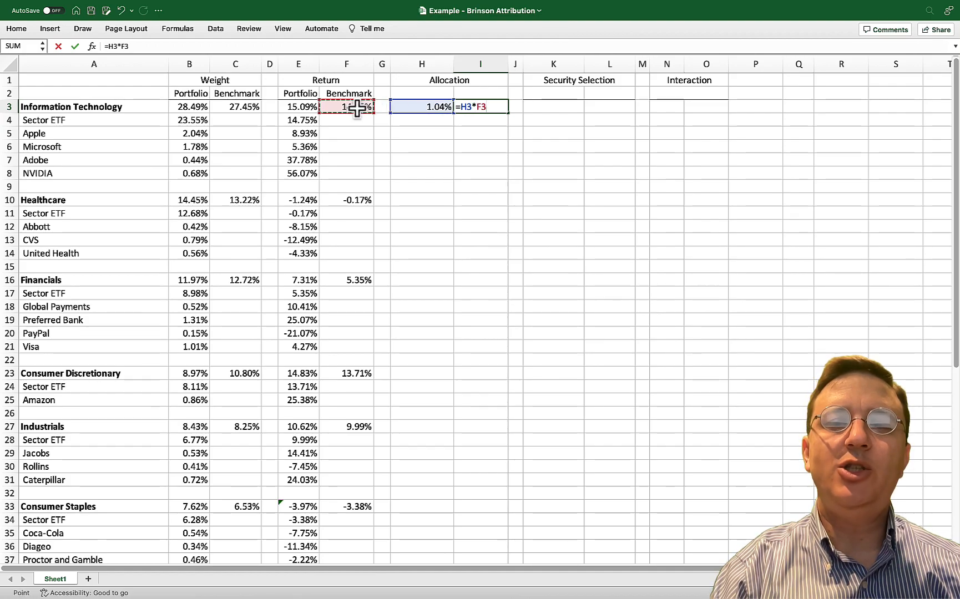
key(Return)
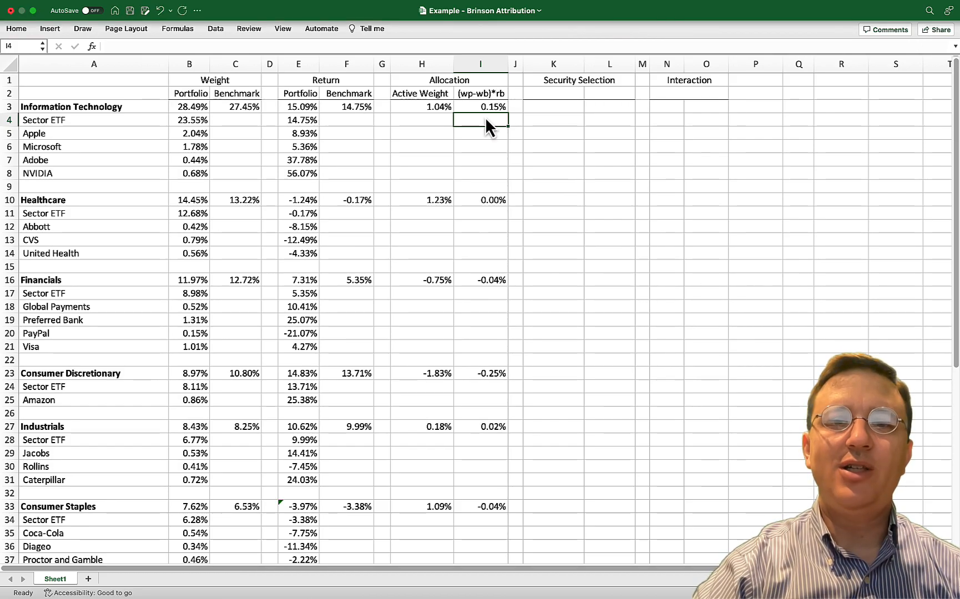
In K3, calculate Information Technology's active return as portfolio return minus benchmark return (=E3-F3).
click(544, 107)
text(=)
click(301, 108)
click(301, 108)
text(-)
click(332, 107)
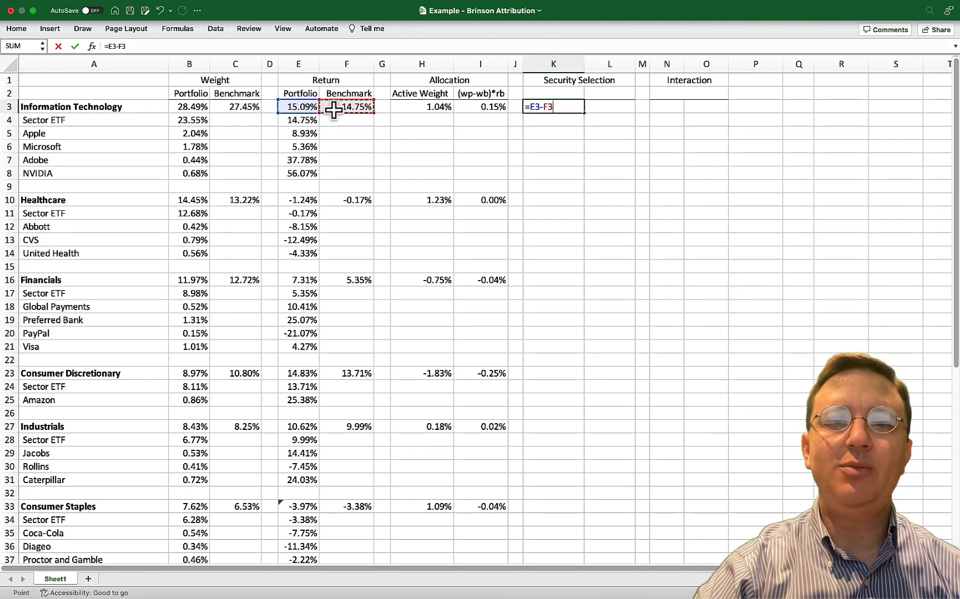
key(Return)
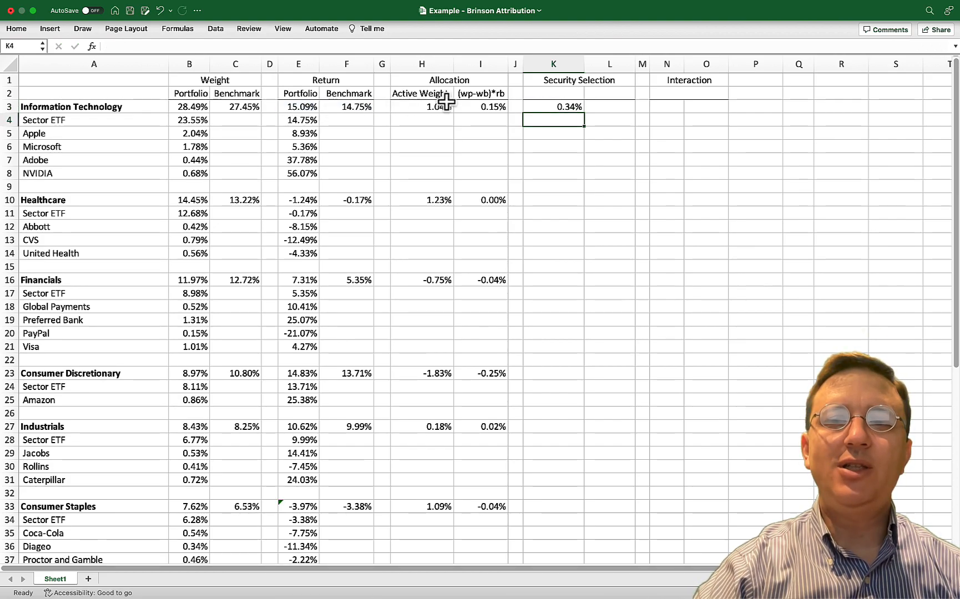
In L3, calculate Information Technology's security selection effect as active return times benchmark weight (=K3*C3).
click(604, 109)
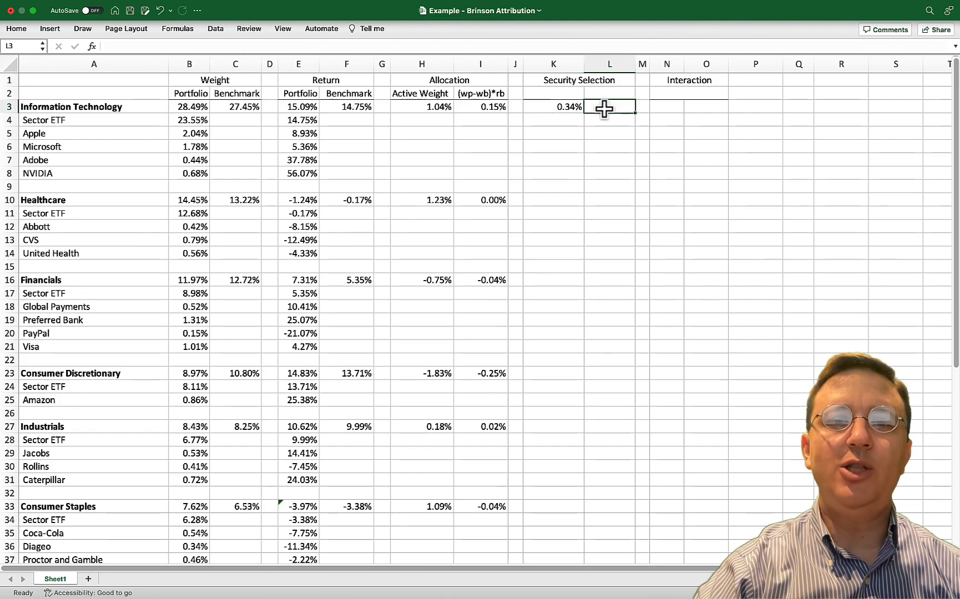
text(=)
click(564, 107)
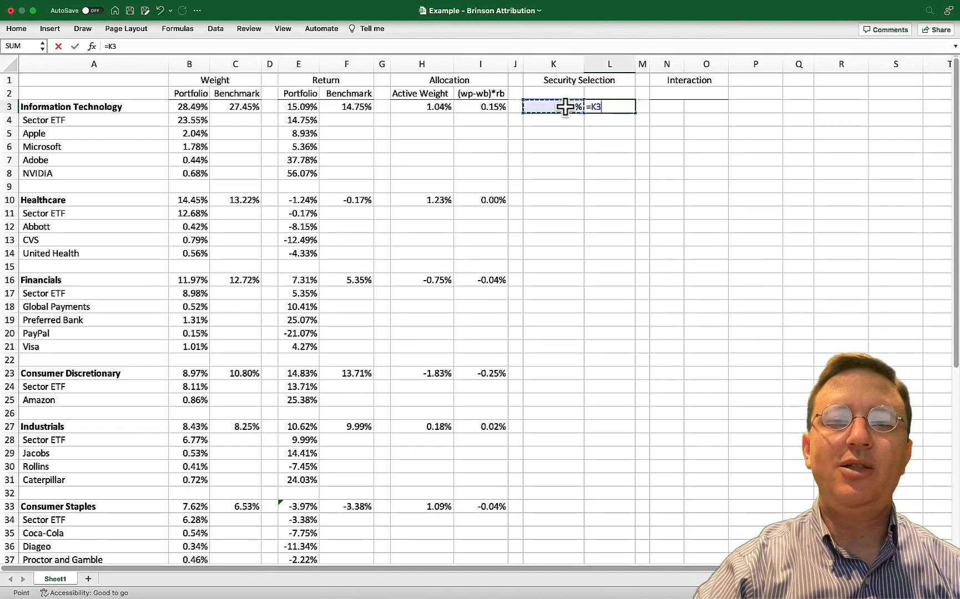
text(*)
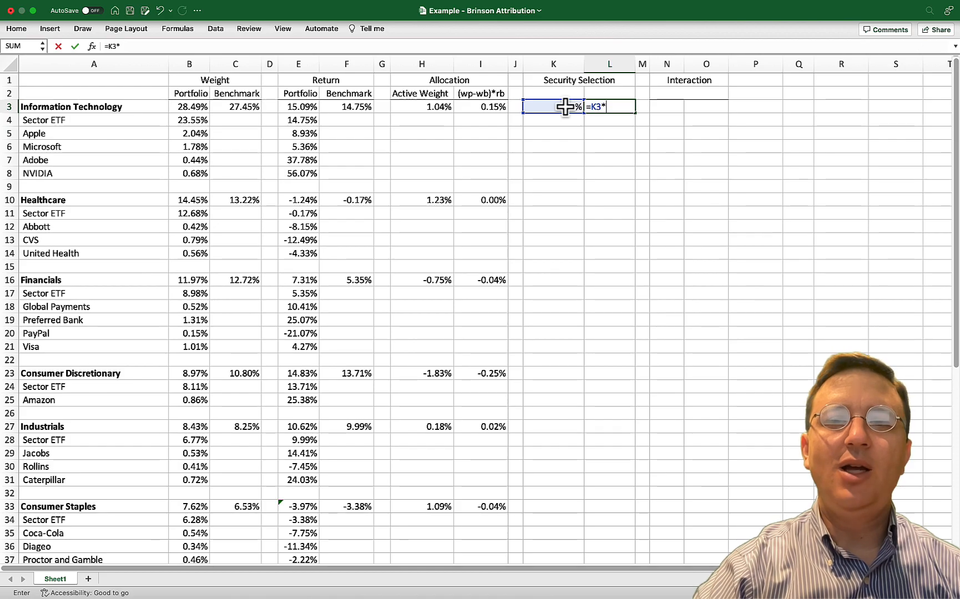
click(244, 110)
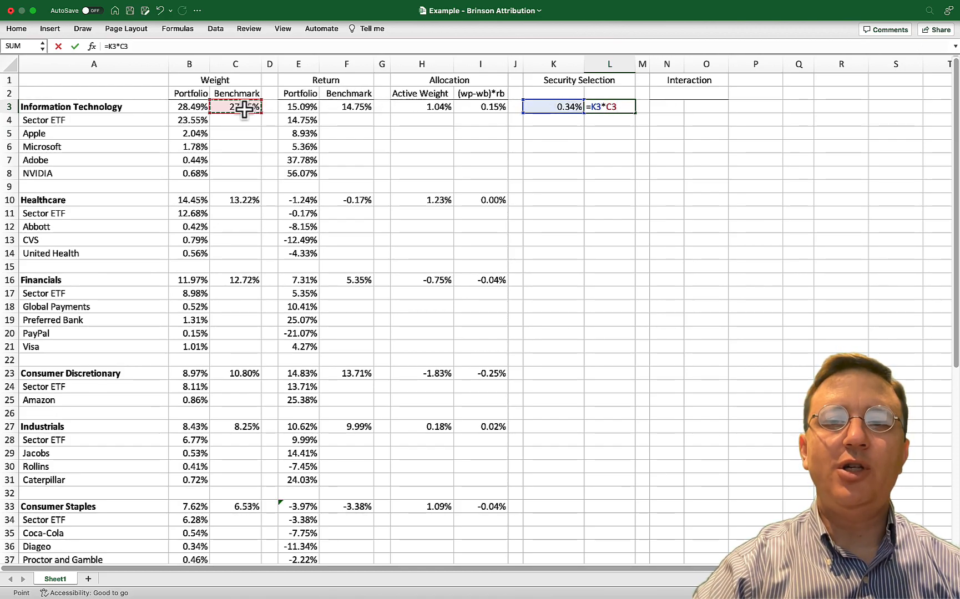
key(Return)
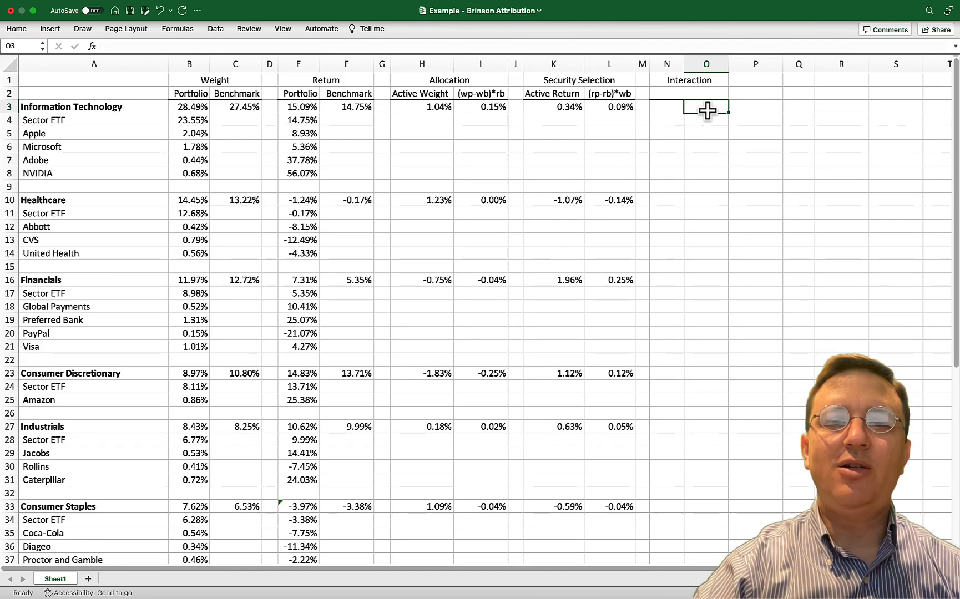
In O3, calculate Information Technology's interaction effect as active weight times active return (=H3*K3).
text(=)
click(443, 106)
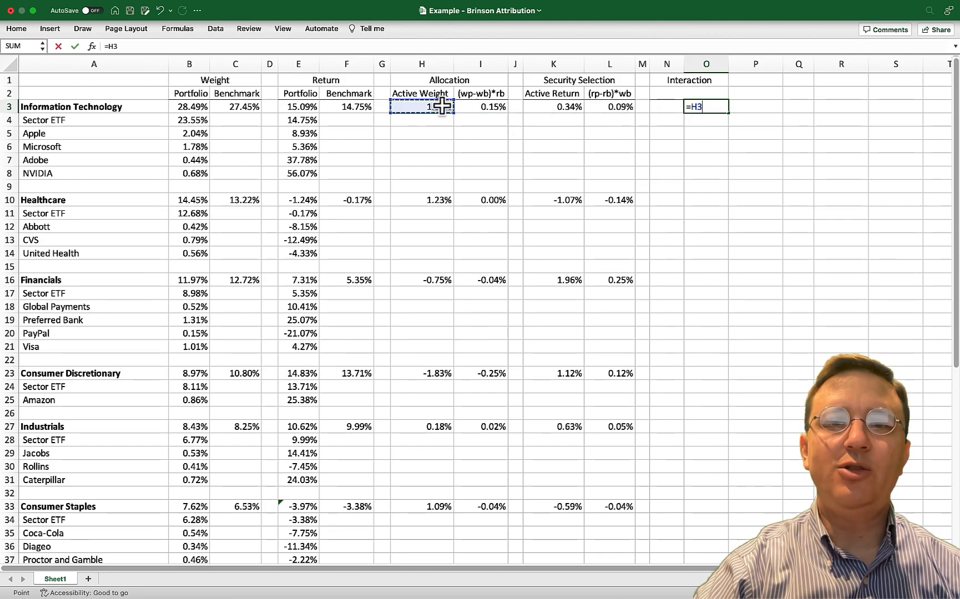
text(*)
click(540, 110)
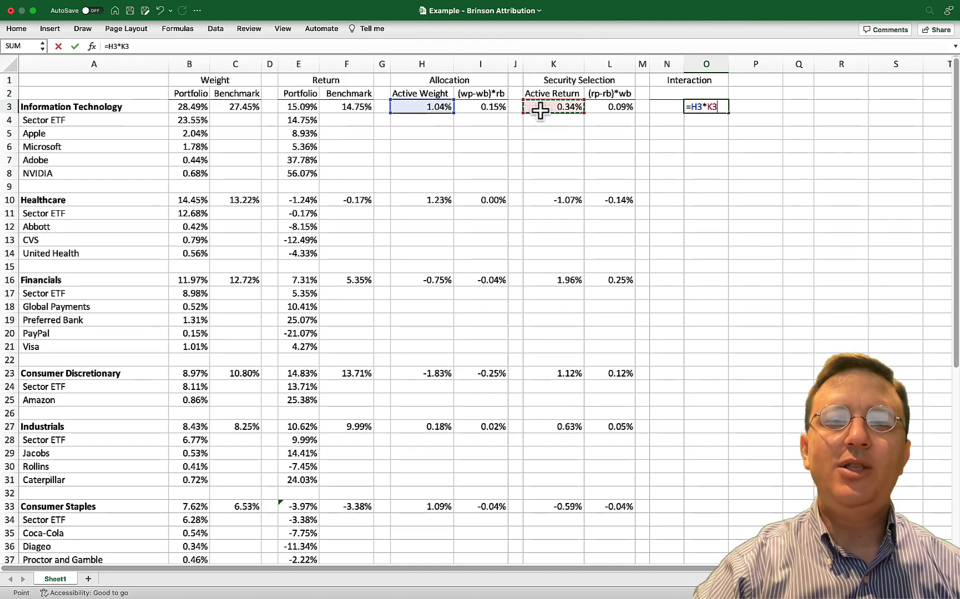
key(Return)
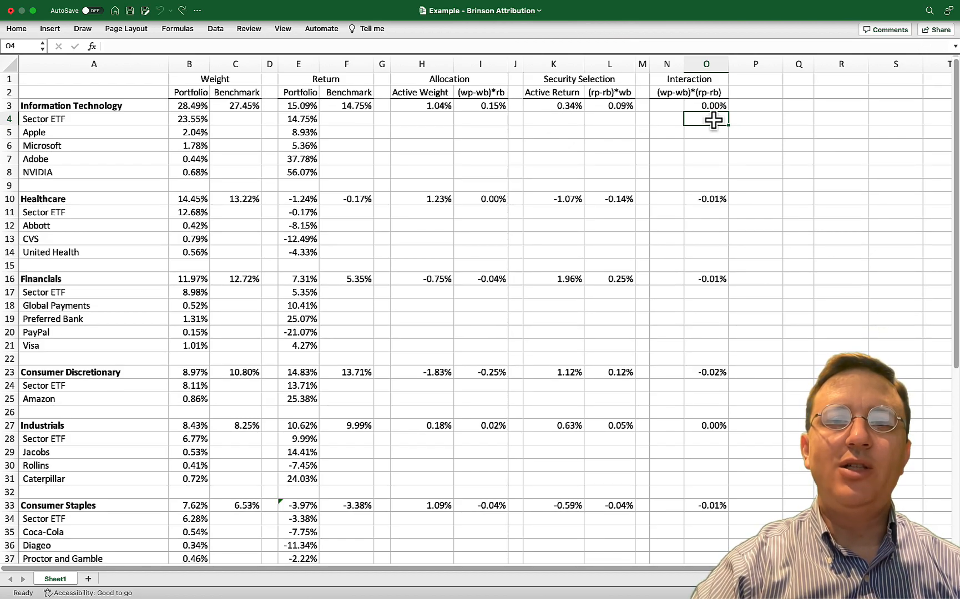
Examine the formulas behind the portfolio's Allocation, Security Selection, Interaction and Total figures in row 59.
scroll(713, 120, down, 17)
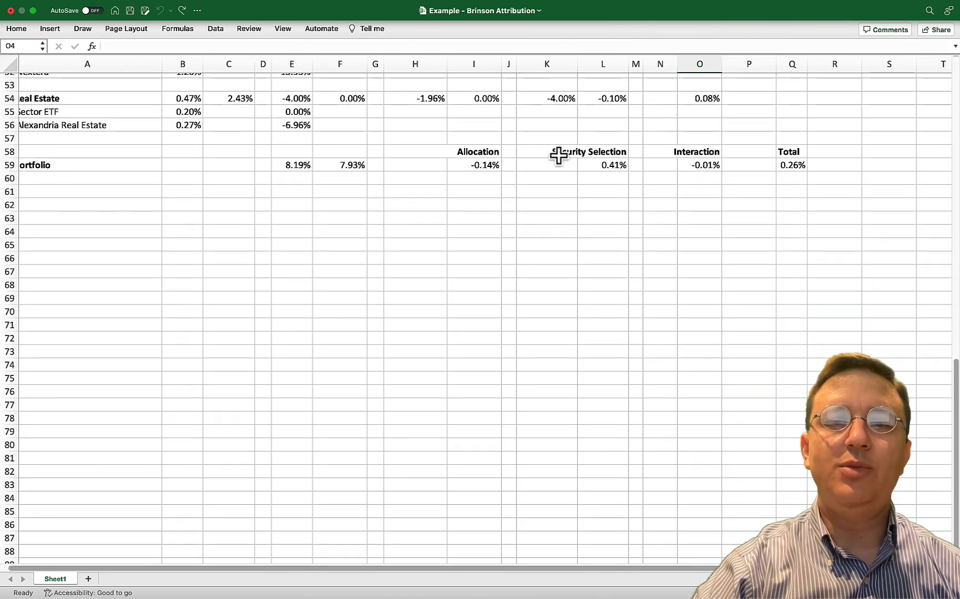
double_click(483, 165)
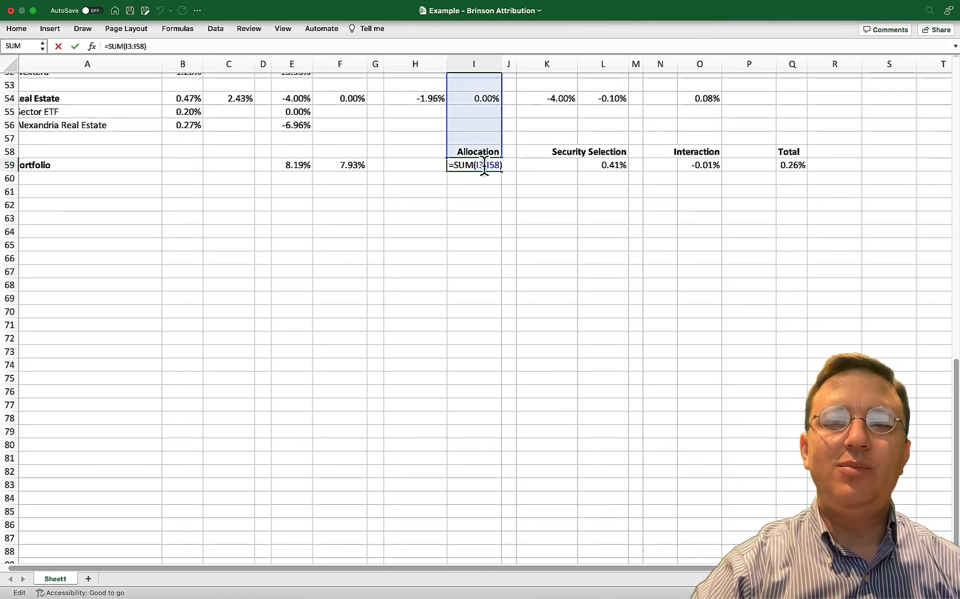
double_click(594, 166)
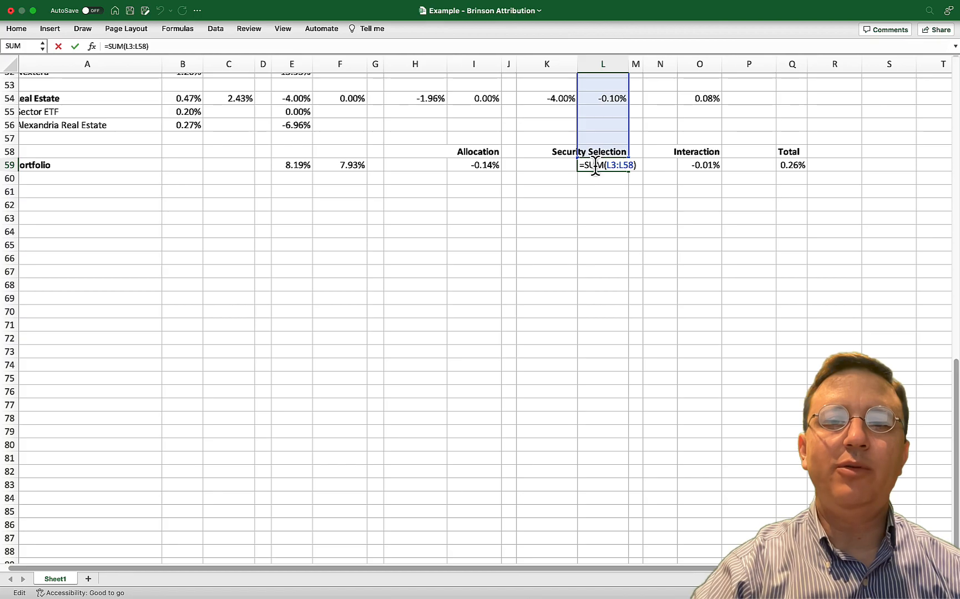
double_click(688, 165)
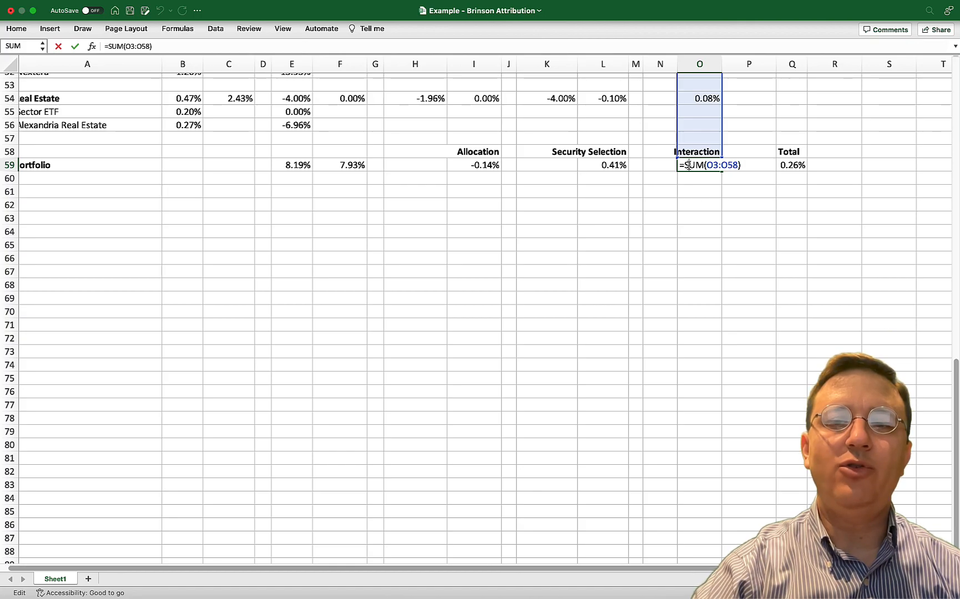
click(783, 165)
double_click(783, 166)
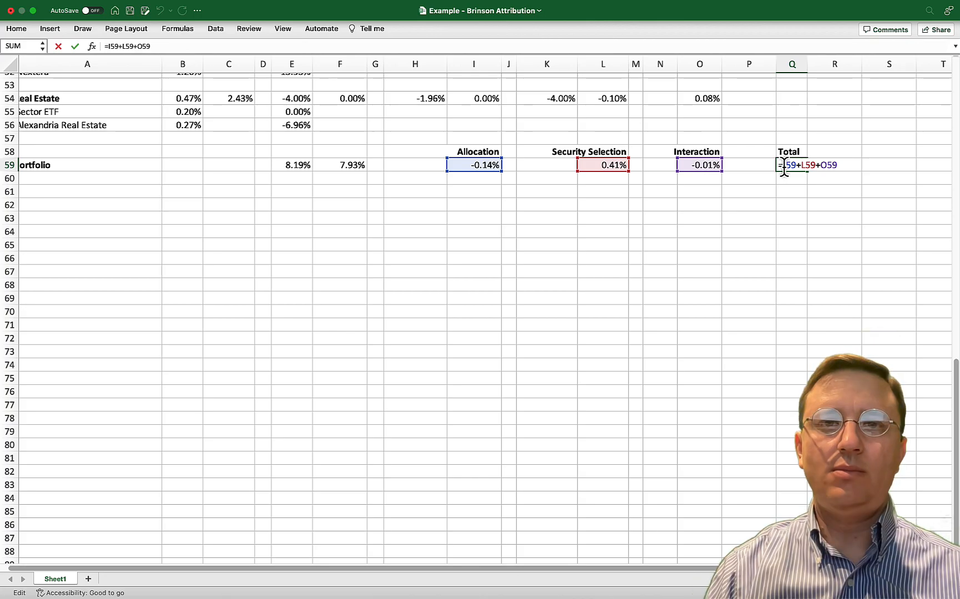
key(Return)
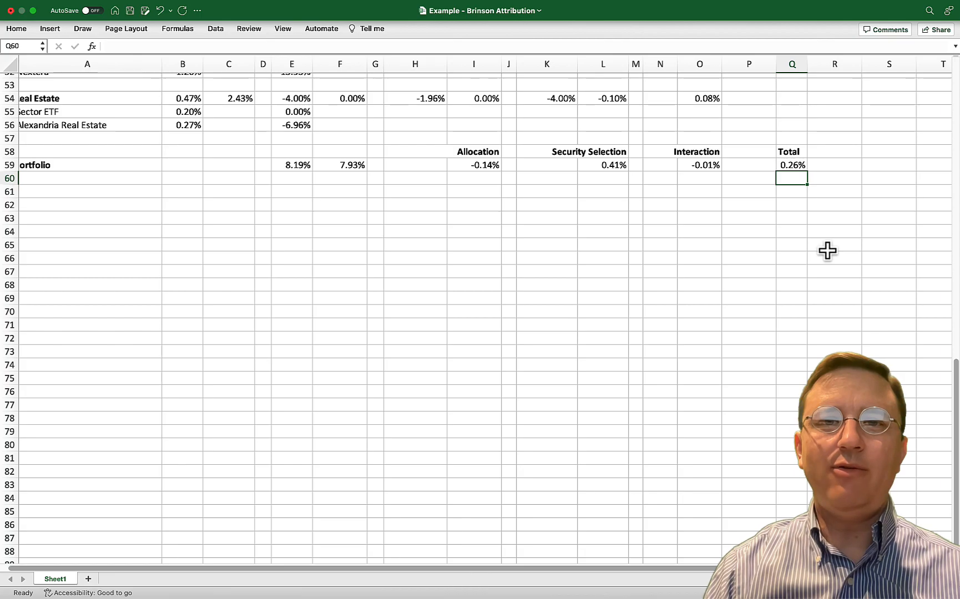